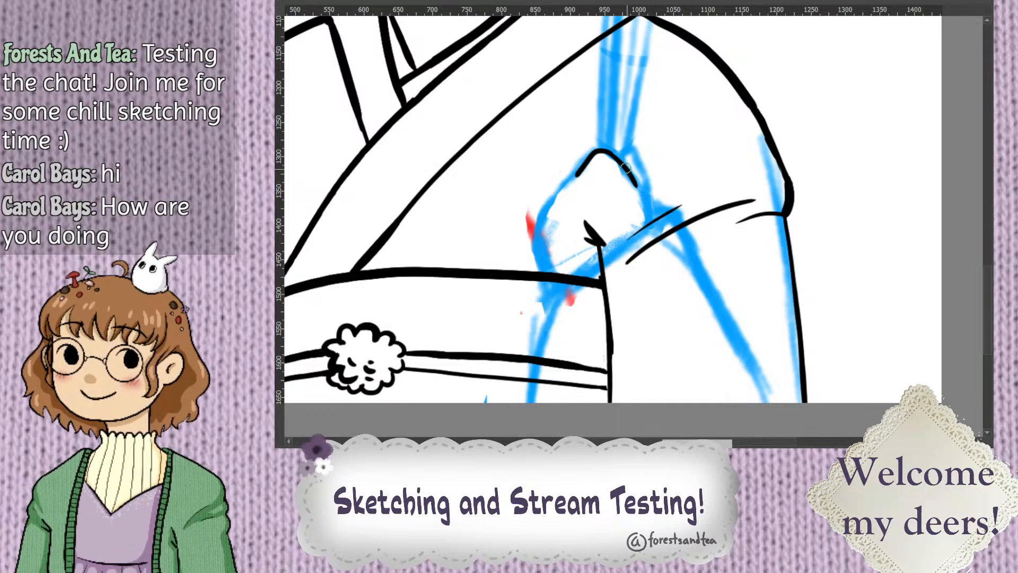
Ink the fist's outline over the blue sketch, from the rounded knuckle down its outer edge to the sash
drag(626, 161, 640, 152)
key(ctrl+z)
key(ctrl+z)
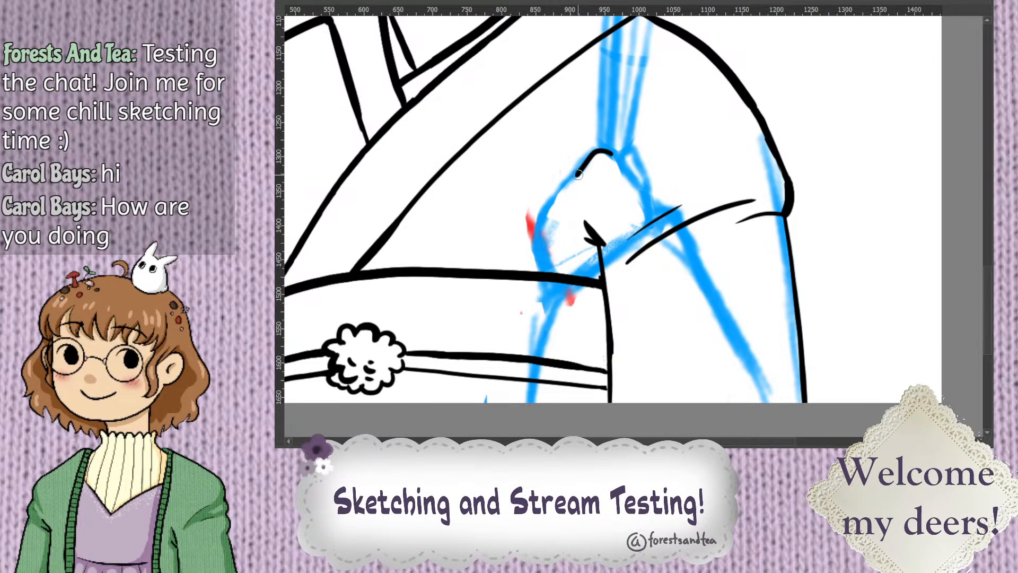
mouse_move(551, 206)
mouse_down()
mouse_move(541, 246)
mouse_move(550, 264)
mouse_up()
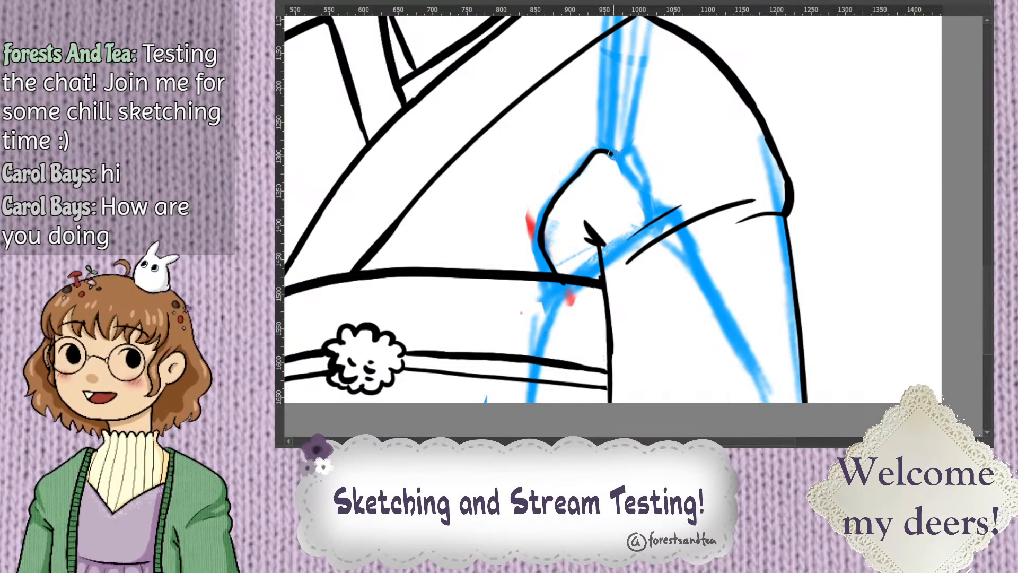
drag(625, 166, 633, 179)
key(ctrl+z)
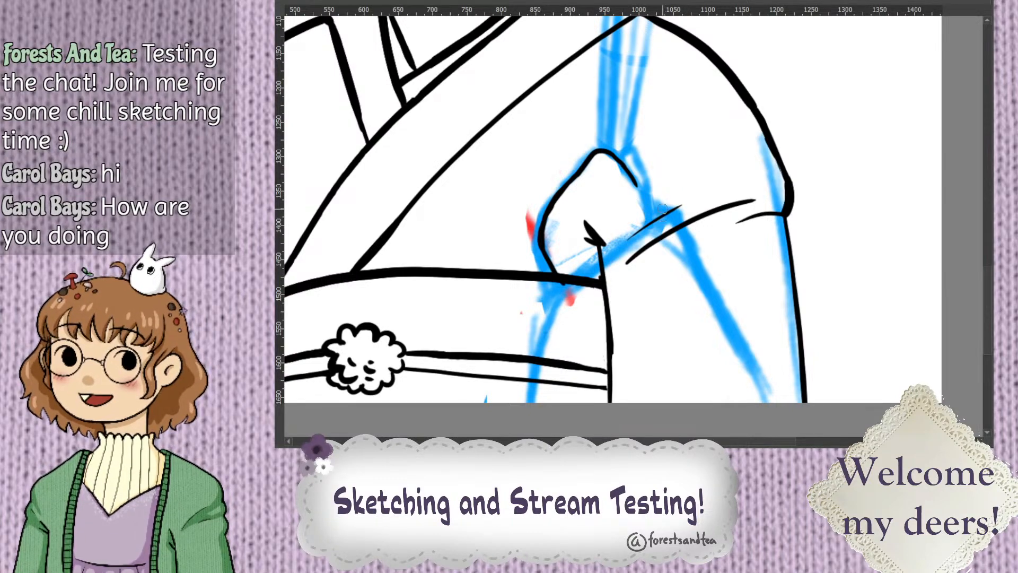
Ink the raised arm's sleeve over the blue sketch: the cuff edge across the wrist and both long edges down to the canvas bottom
drag(557, 304, 657, 220)
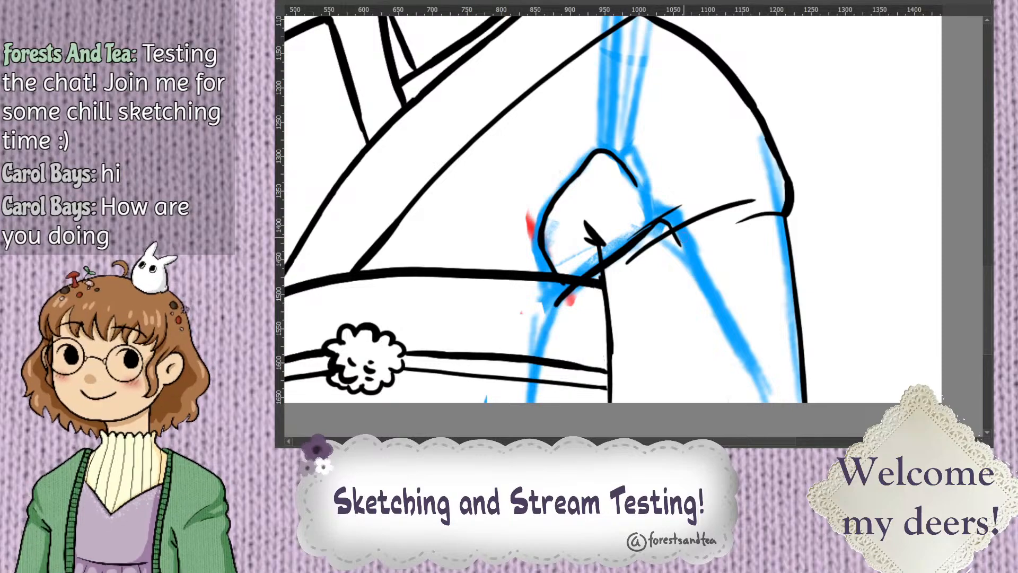
drag(687, 252, 772, 404)
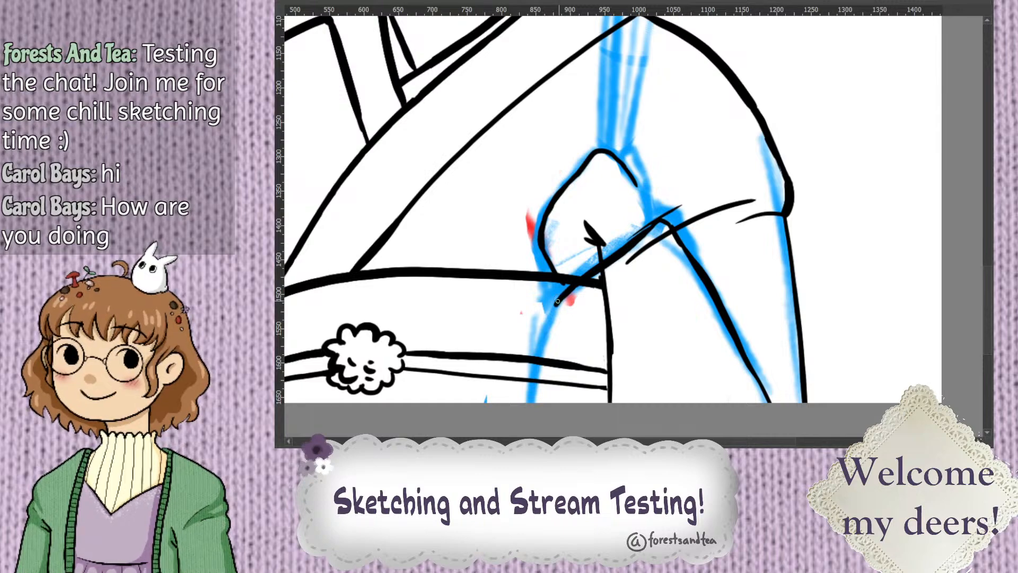
drag(552, 309, 537, 390)
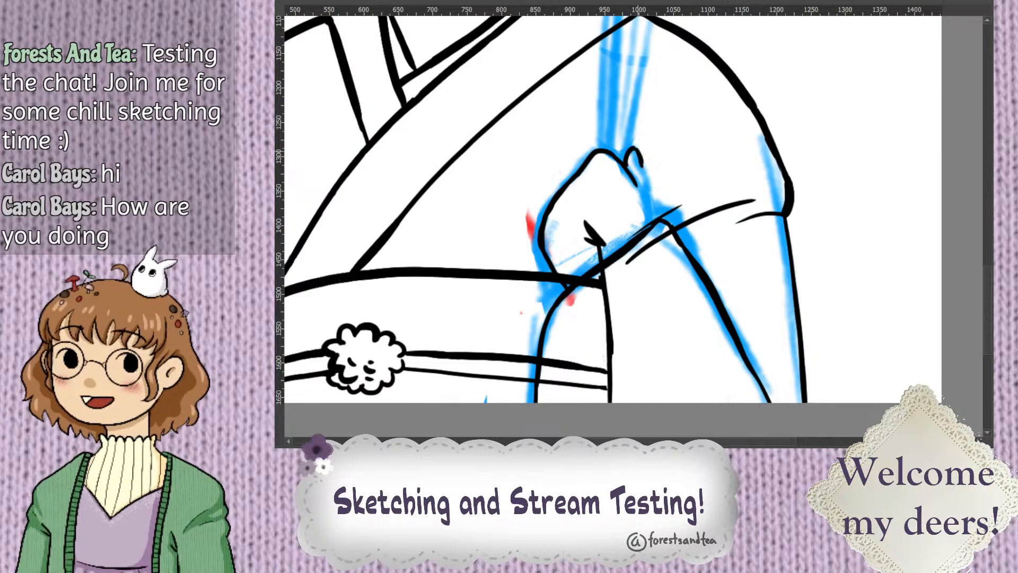
Ink the thumb beside the knuckle and redraw the hand's outer curve down to the sleeve cuff
drag(638, 157, 652, 205)
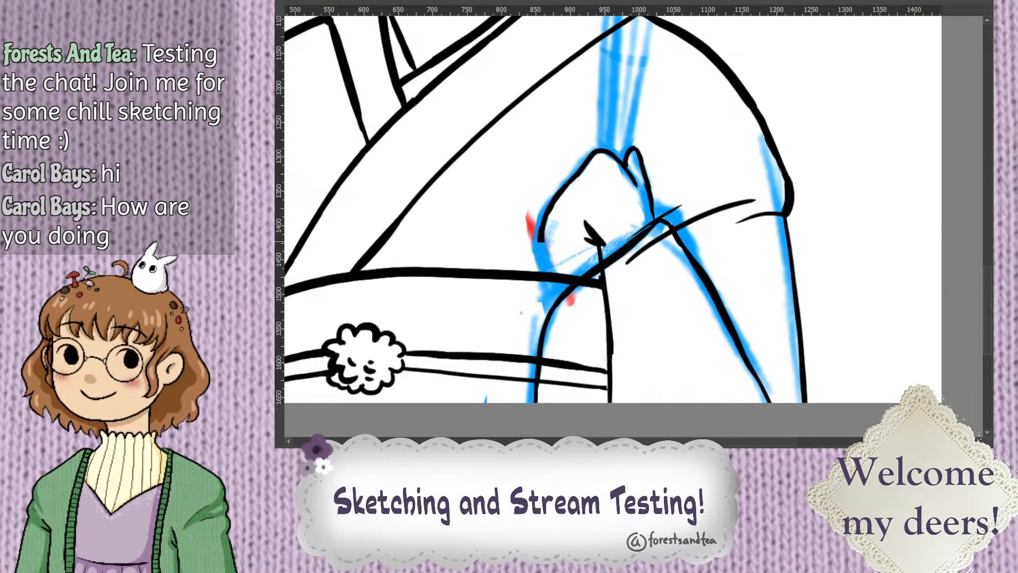
drag(544, 234, 564, 279)
key(ctrl+z)
mouse_move(545, 232)
mouse_down()
mouse_move(577, 283)
mouse_move(547, 226)
mouse_up()
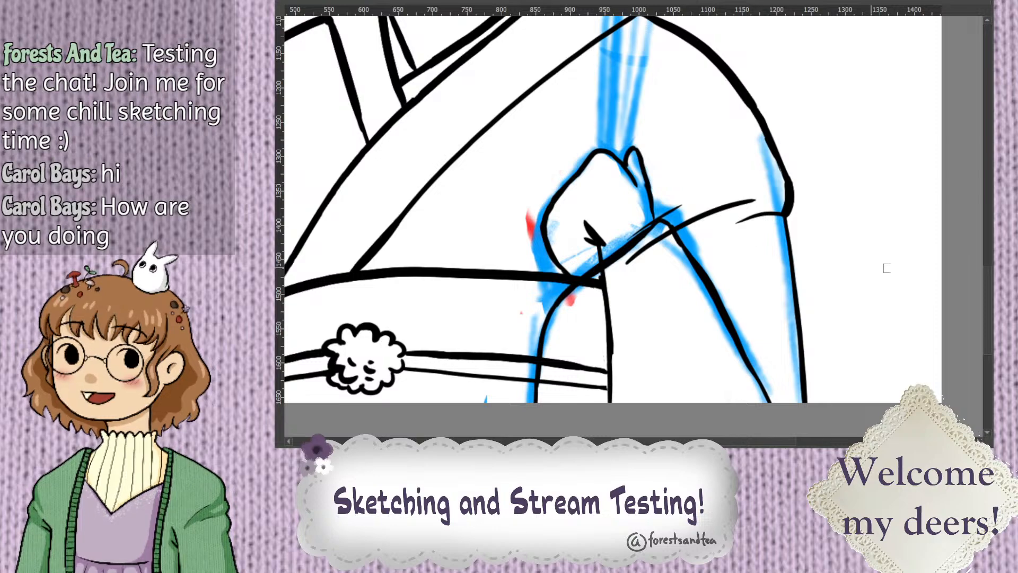
Ink the folded fan above the hand with an 11 px brush: three long straight lines and a scalloped upper edge
scroll(992, 273, up, 3)
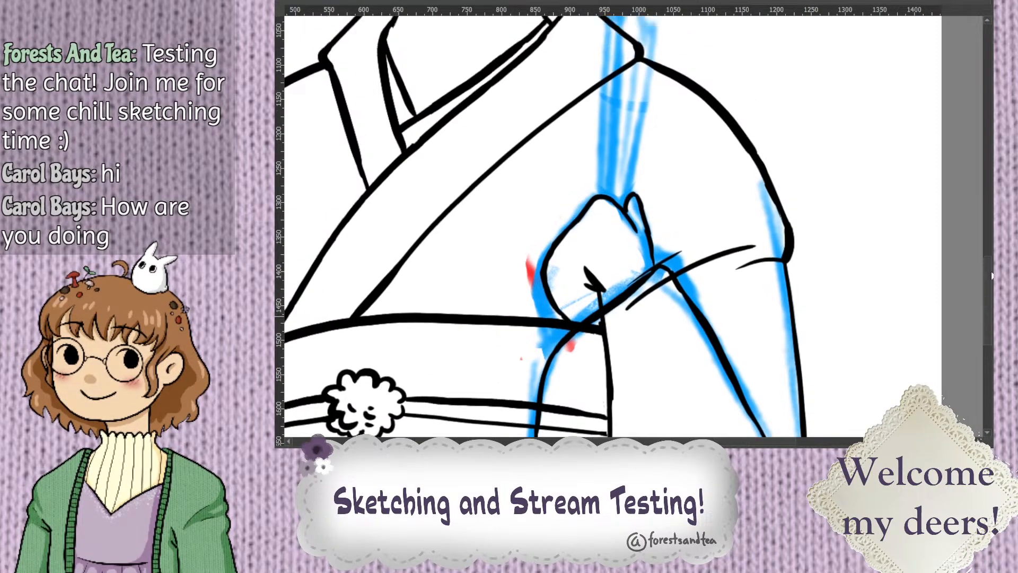
key(minus)
key(minus)
key(minus)
key(plus)
key(plus)
key(plus)
key(plus)
mouse_move(991, 274)
mouse_down()
mouse_move(991, 239)
mouse_move(991, 255)
mouse_up()
key(minus)
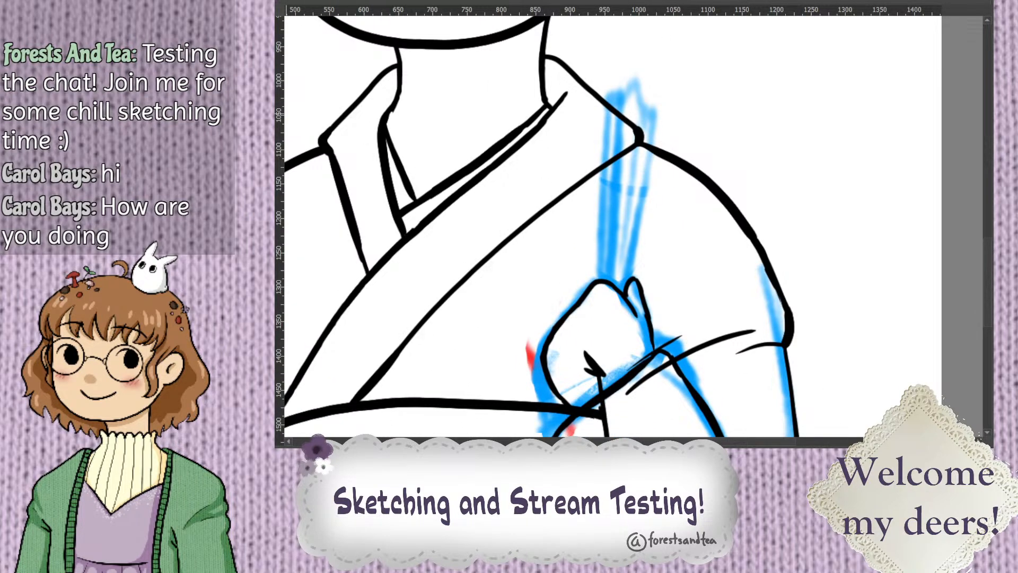
drag(608, 92, 597, 276)
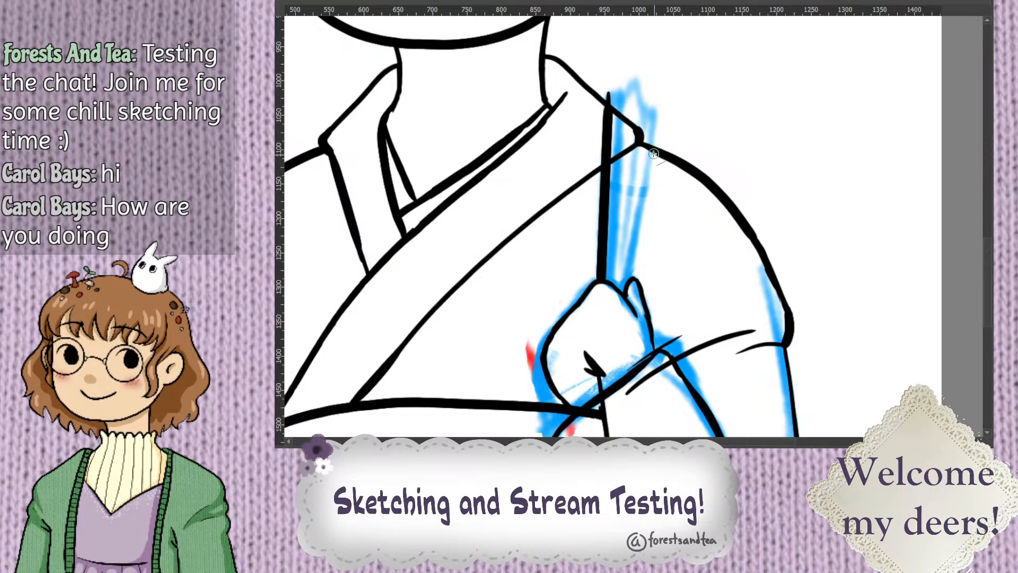
key(ctrl+z)
key(bracketleft)
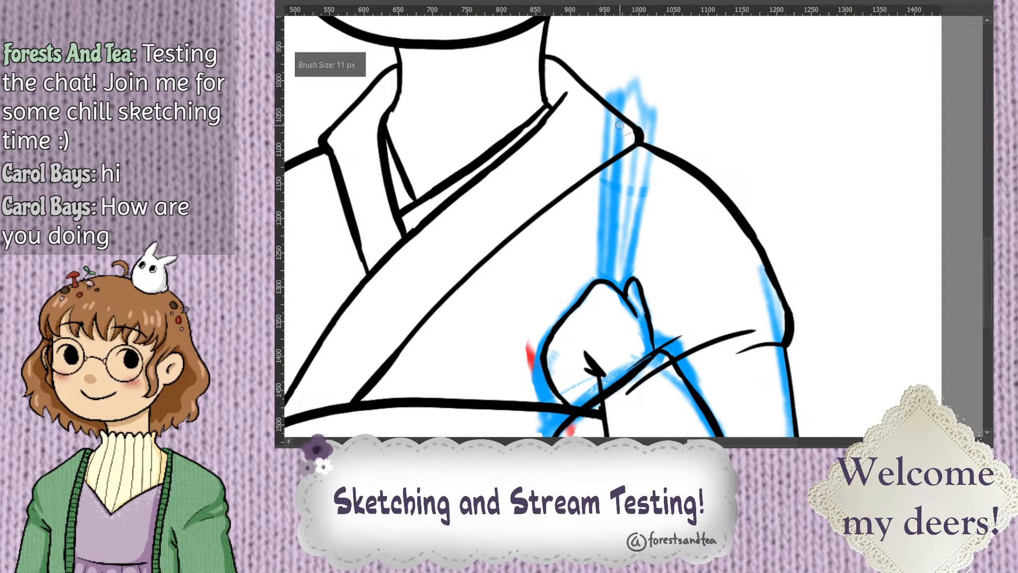
mouse_move(607, 91)
mouse_down()
mouse_move(598, 293)
mouse_move(602, 235)
mouse_move(599, 281)
mouse_up()
drag(619, 93, 614, 283)
drag(659, 105, 627, 280)
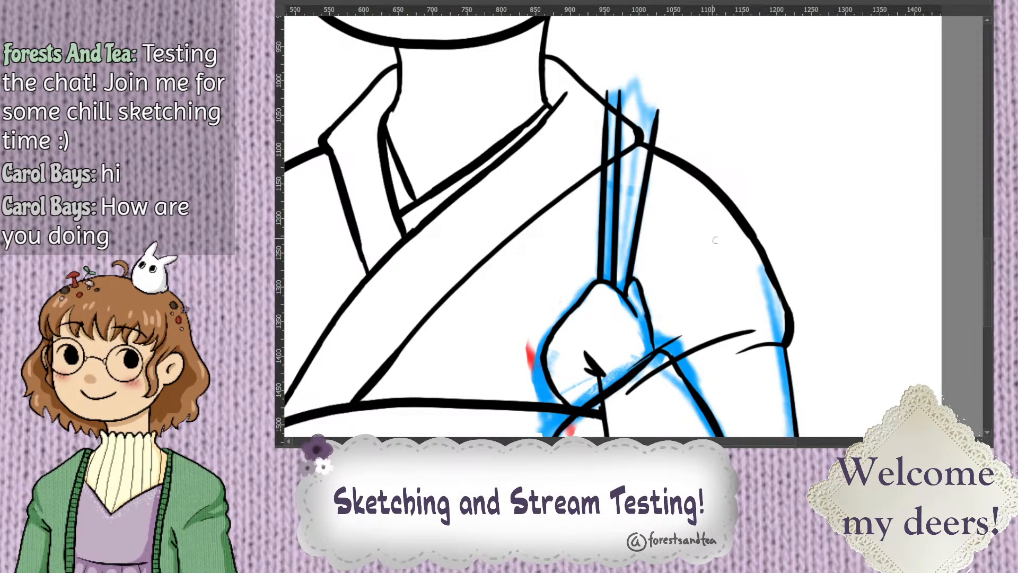
key(])
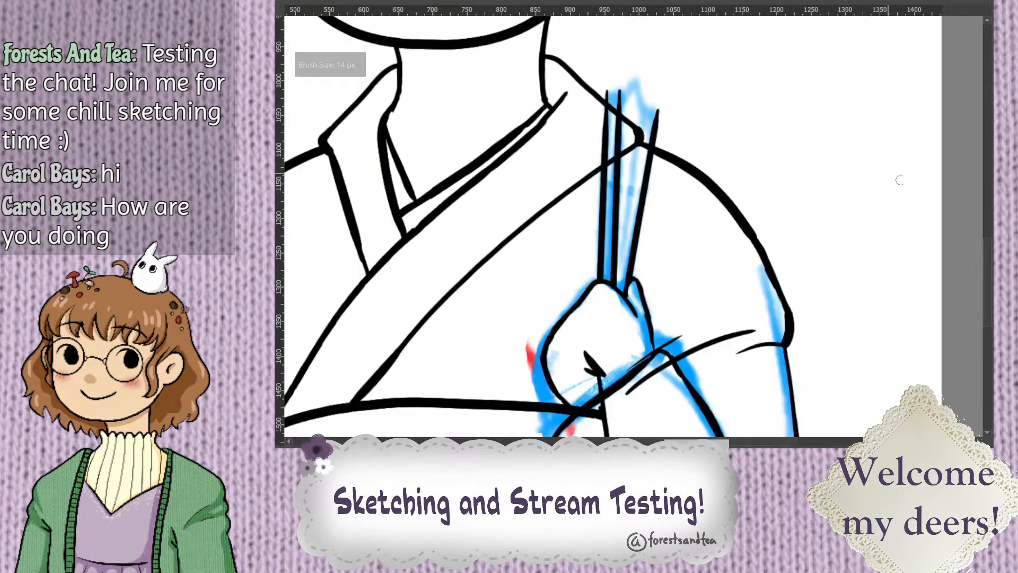
drag(990, 256, 989, 219)
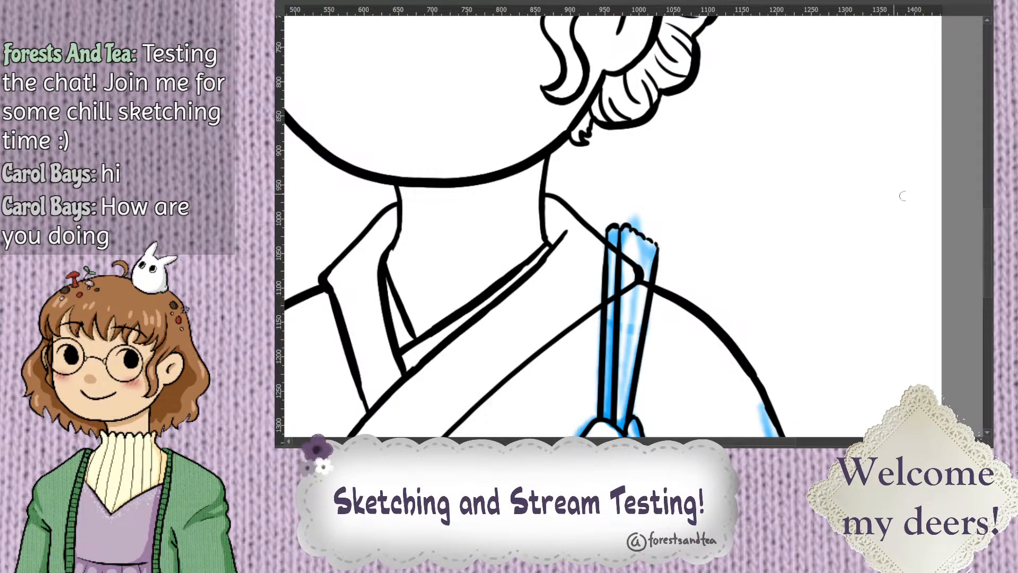
Ink a thin fold line about 278 px long beside the fan's outer edge with a 5 px brush
drag(991, 215, 990, 244)
key(ctrl+minus)
key(ctrl+plus)
key(ctrl+plus)
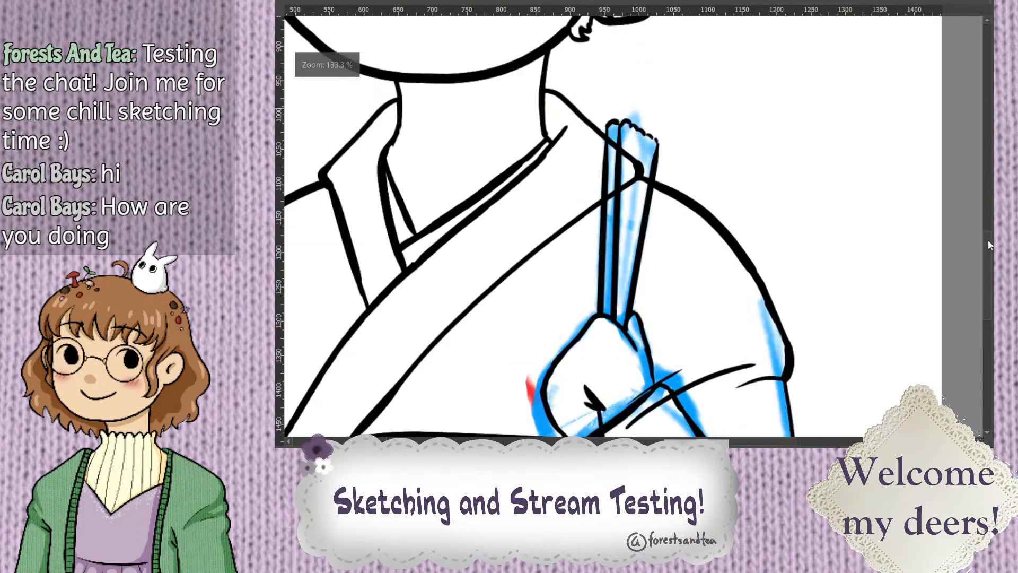
scroll(898, 227, up, 2)
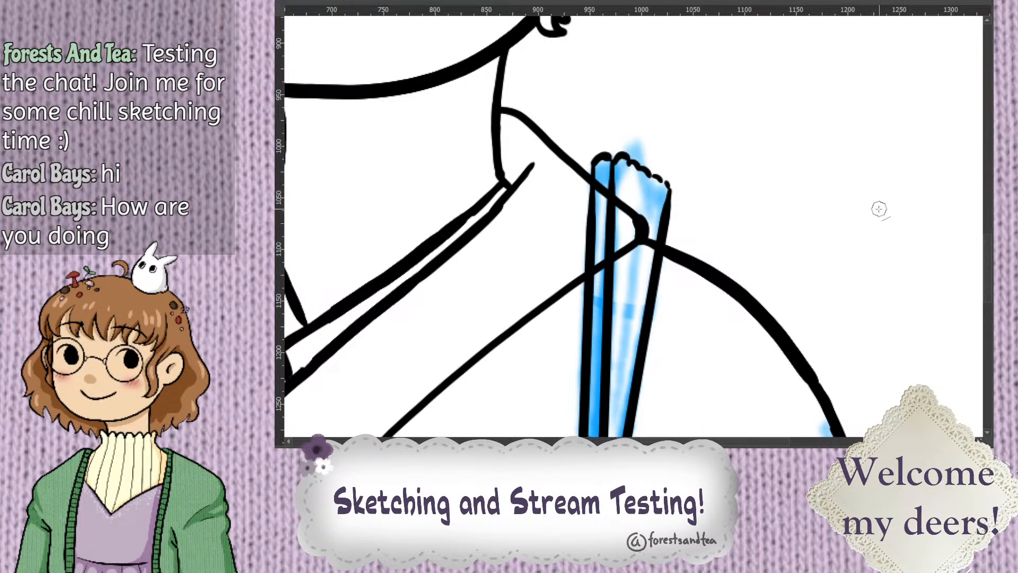
key(bracketleft)
key(bracketleft)
key(bracketleft)
key(bracketleft)
key(bracketleft)
key(bracketleft)
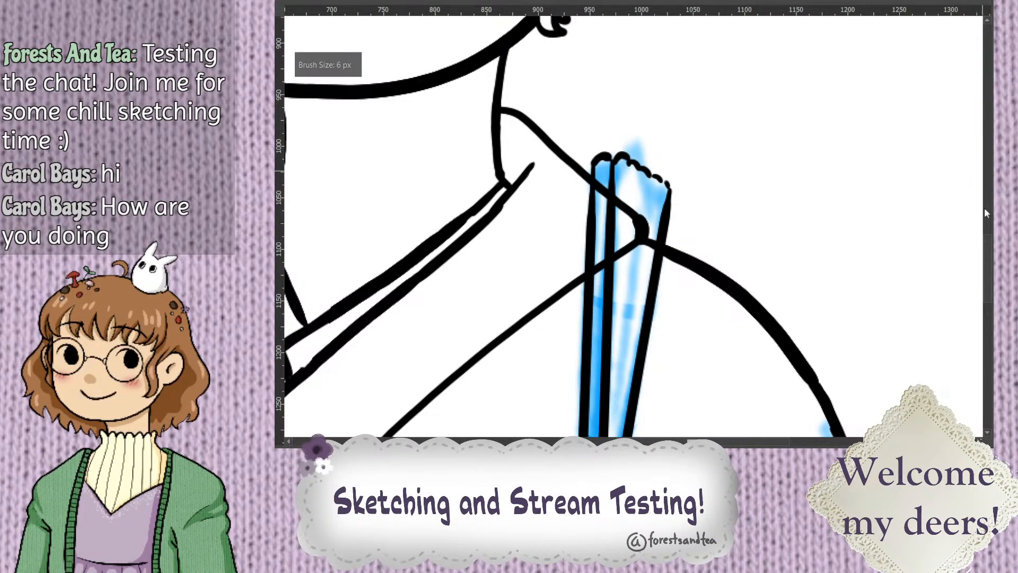
scroll(967, 253, down, 3)
drag(660, 33, 614, 317)
key(bracketleft)
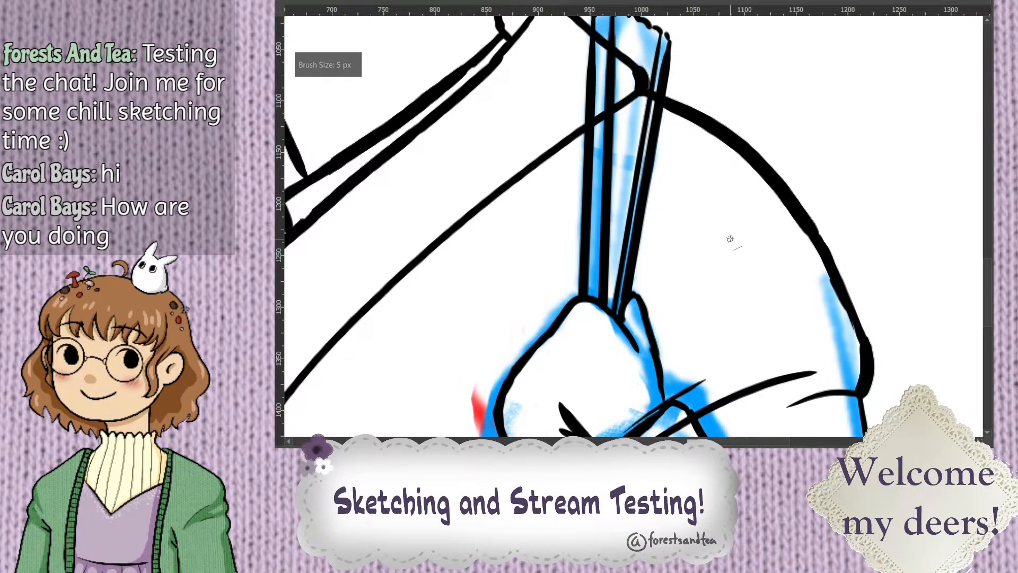
drag(660, 33, 615, 315)
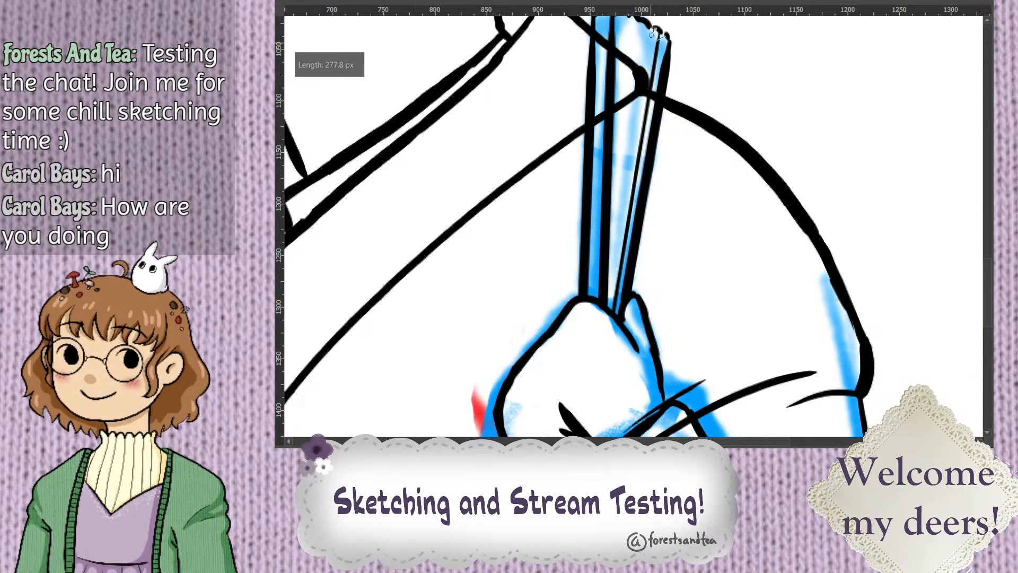
Add three more thin fold lines across the fan, about 278, 260 and 193 px long, converging toward the hand
drag(643, 22, 610, 310)
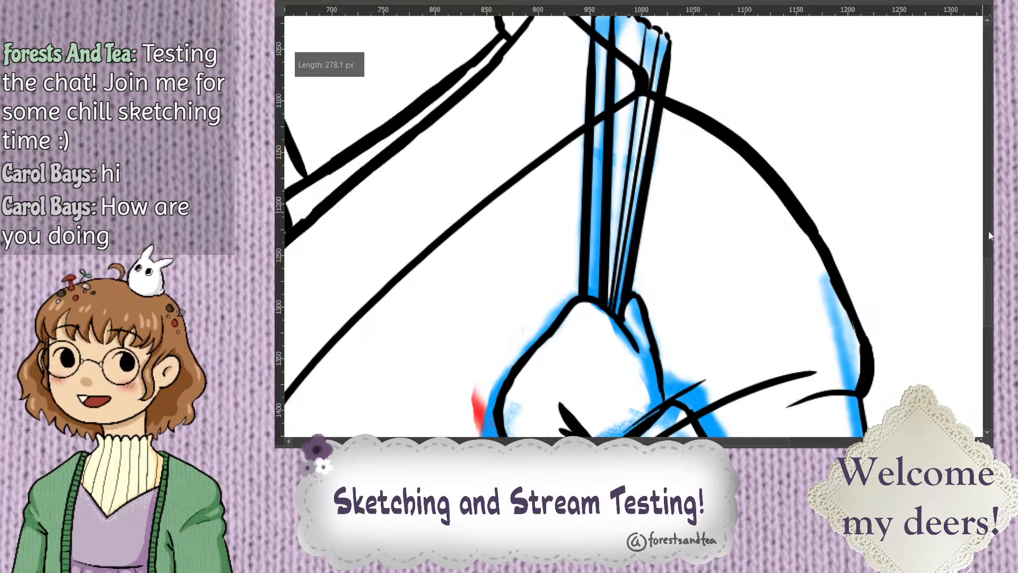
scroll(630, 112, up, 4)
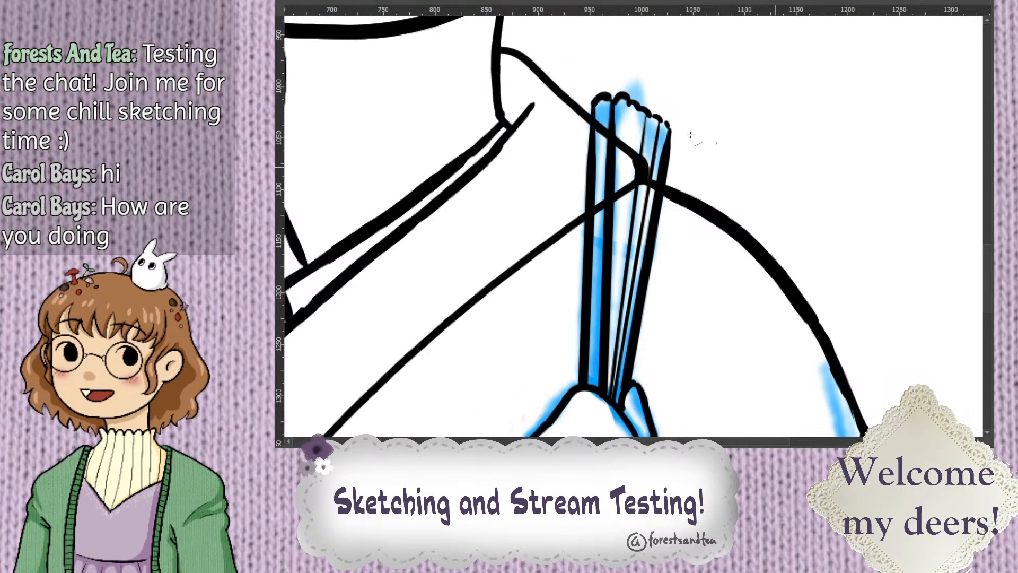
drag(634, 107, 610, 381)
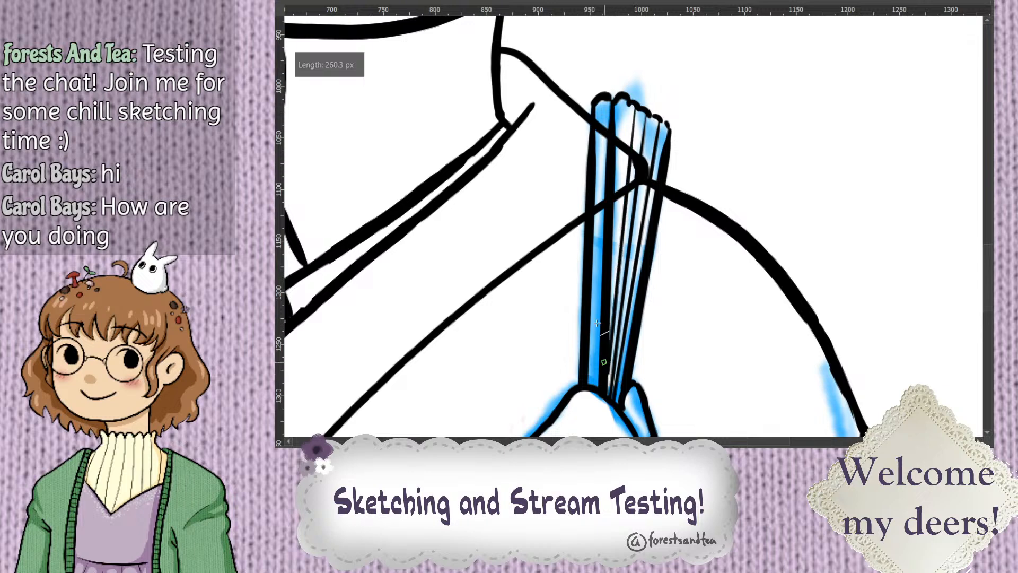
drag(628, 102, 609, 297)
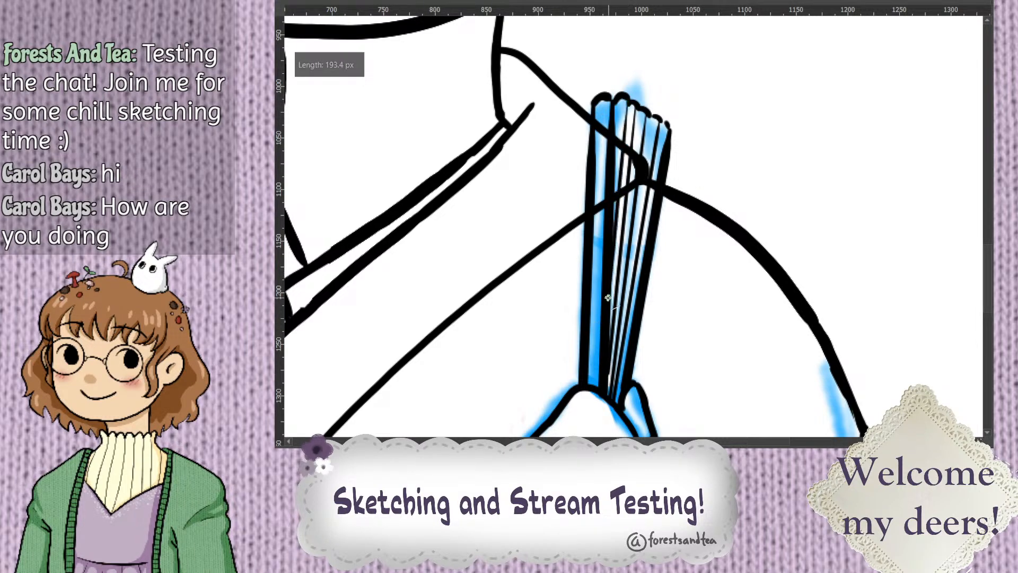
Hide the blue sketch and erase the kimono and sash lines that run through the hand, sleeve and fan
key(ctrl+minus)
key(ctrl+minus)
key(ctrl+minus)
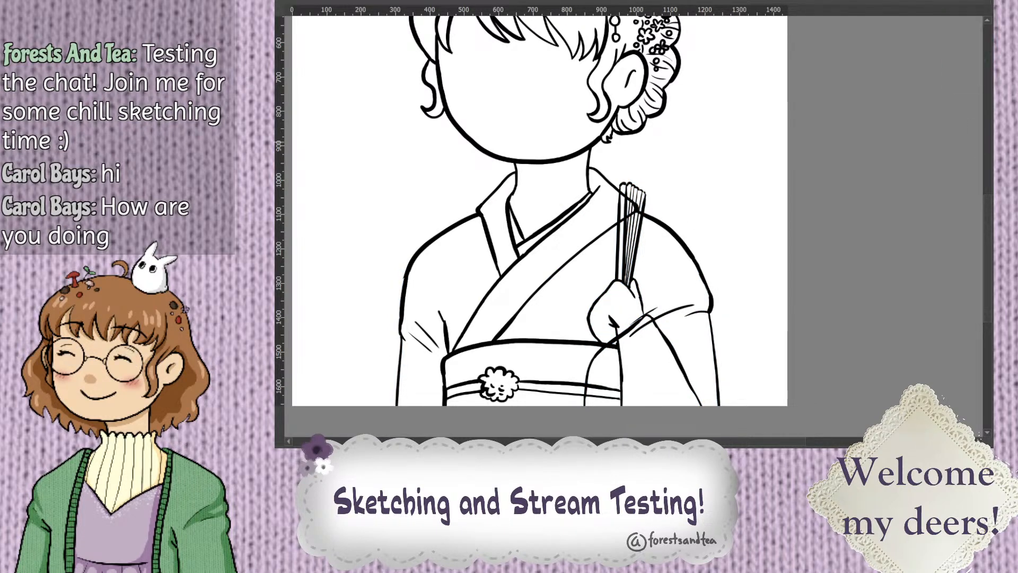
drag(620, 318, 624, 326)
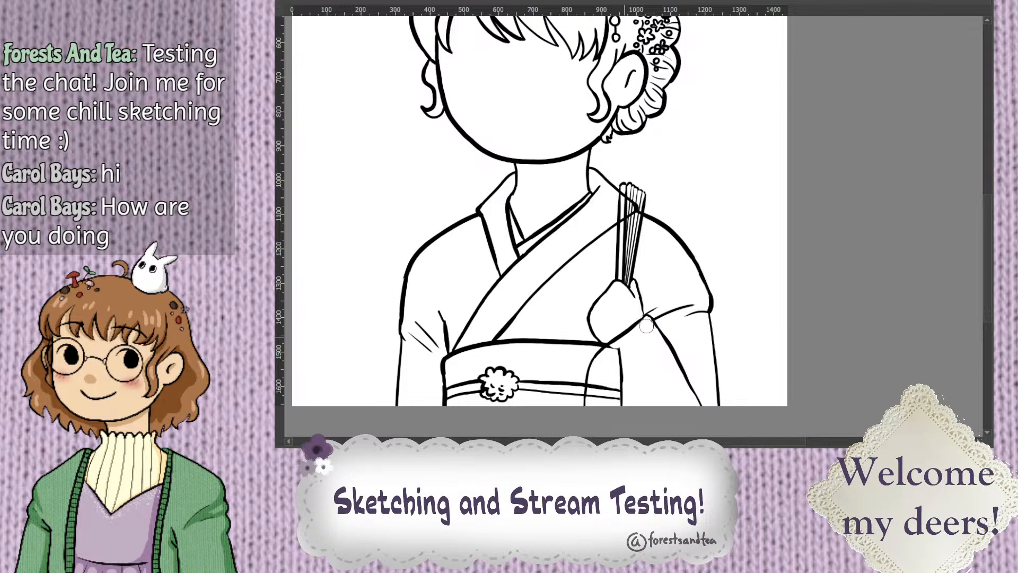
mouse_move(607, 374)
mouse_down()
mouse_move(593, 396)
mouse_move(621, 356)
mouse_move(621, 398)
mouse_up()
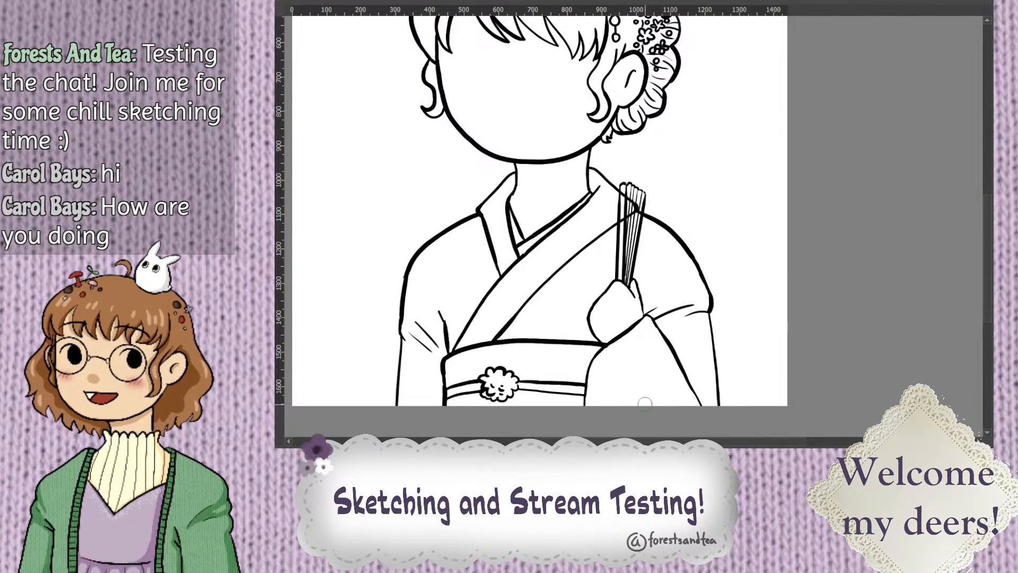
drag(628, 228, 629, 196)
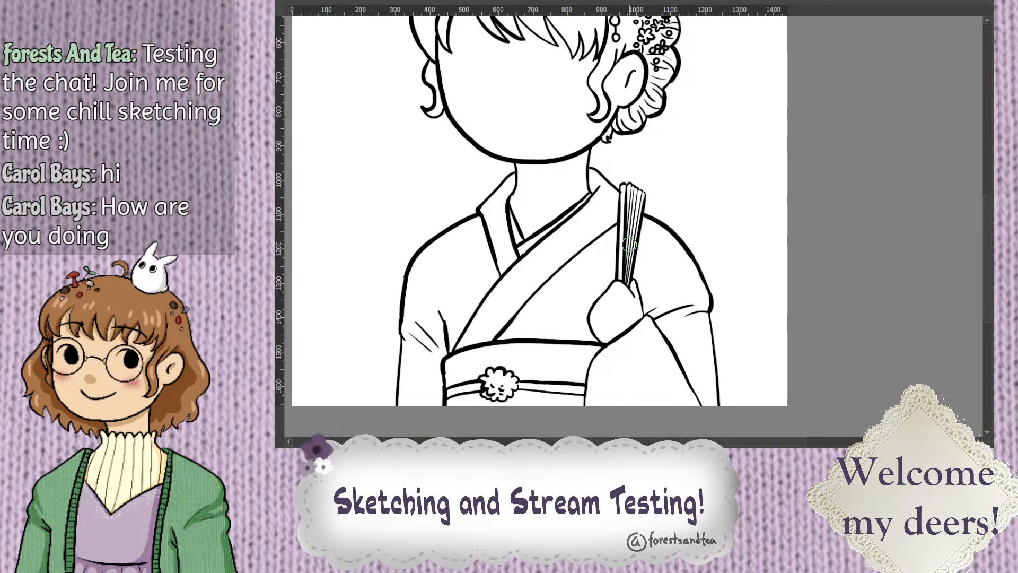
Select the head with its hair and ornaments freehand, move it slightly down toward the neck, and clear the selection
scroll(594, 280, down, 1)
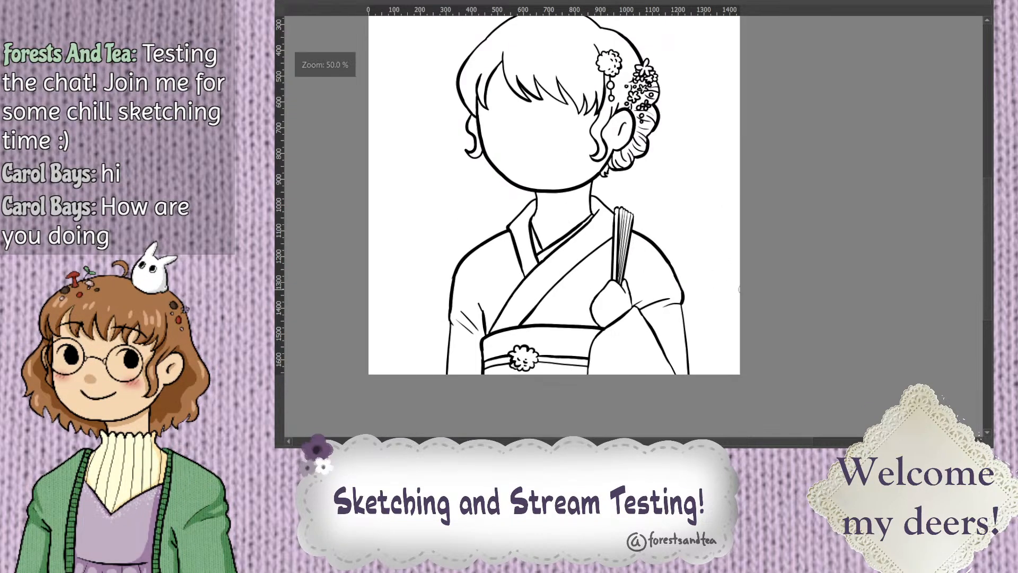
drag(986, 257, 987, 242)
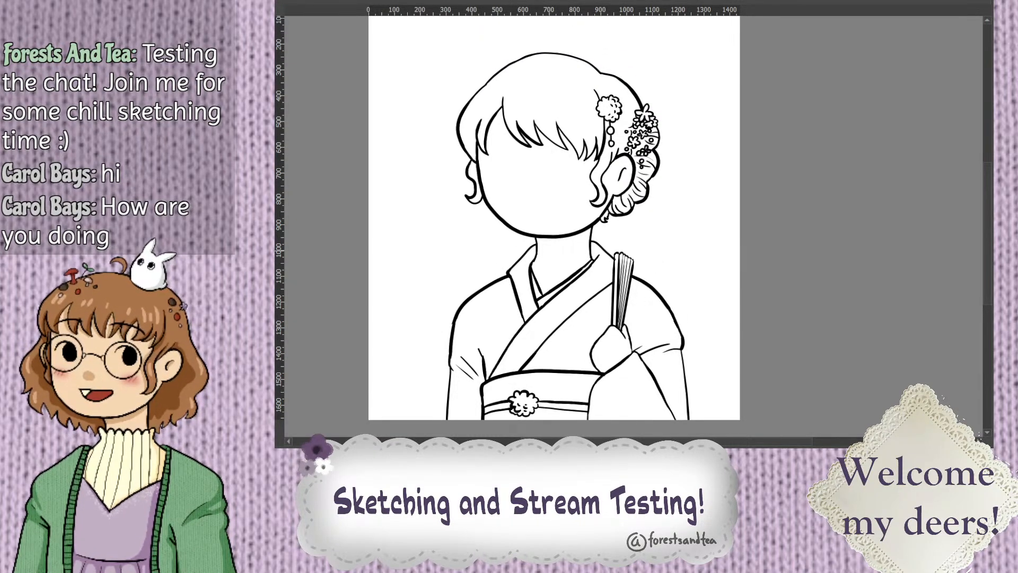
mouse_move(451, 73)
mouse_down()
mouse_move(493, 250)
mouse_move(671, 212)
mouse_move(627, 50)
mouse_move(454, 74)
mouse_move(473, 230)
mouse_move(583, 240)
mouse_move(684, 90)
mouse_move(485, 47)
mouse_up()
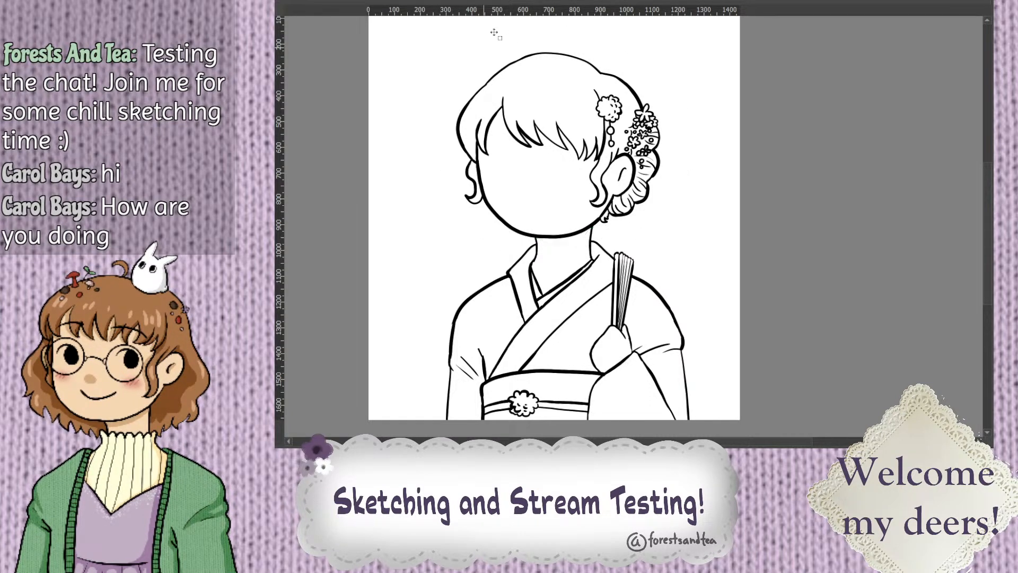
drag(699, 164, 697, 169)
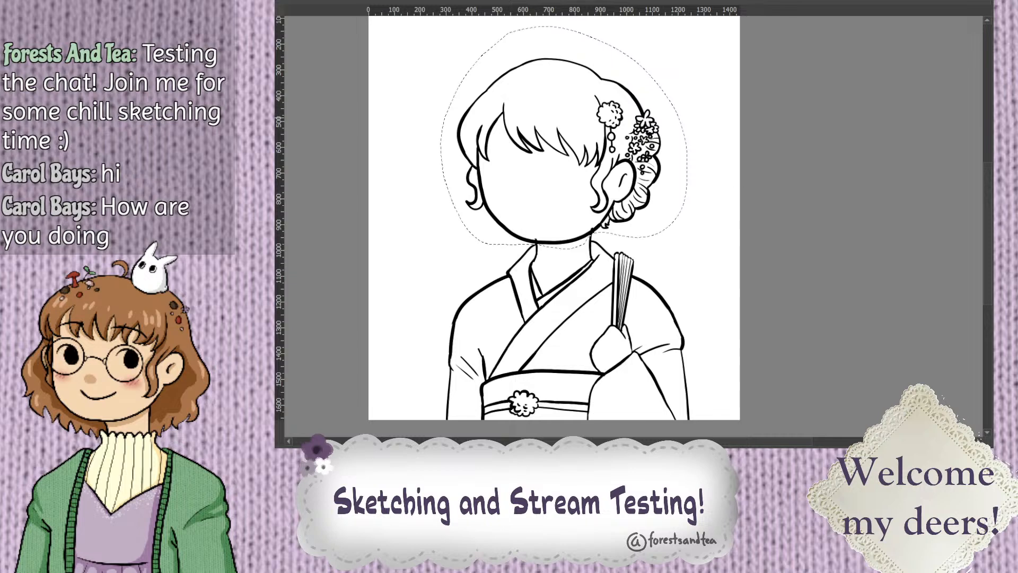
click(392, 92)
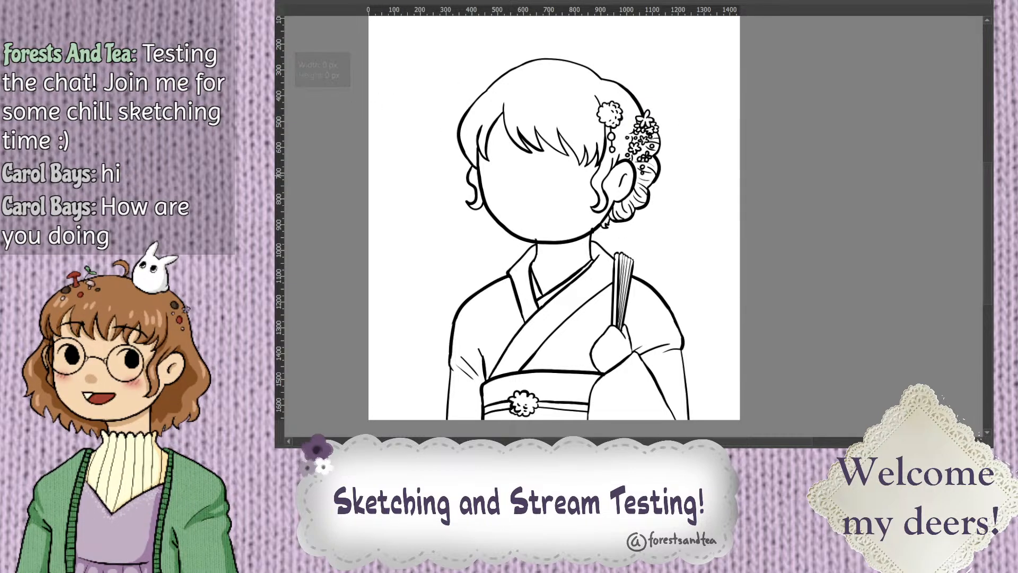
Clean up the neck lines where they overlap the chin and enlarge the brush
key(1)
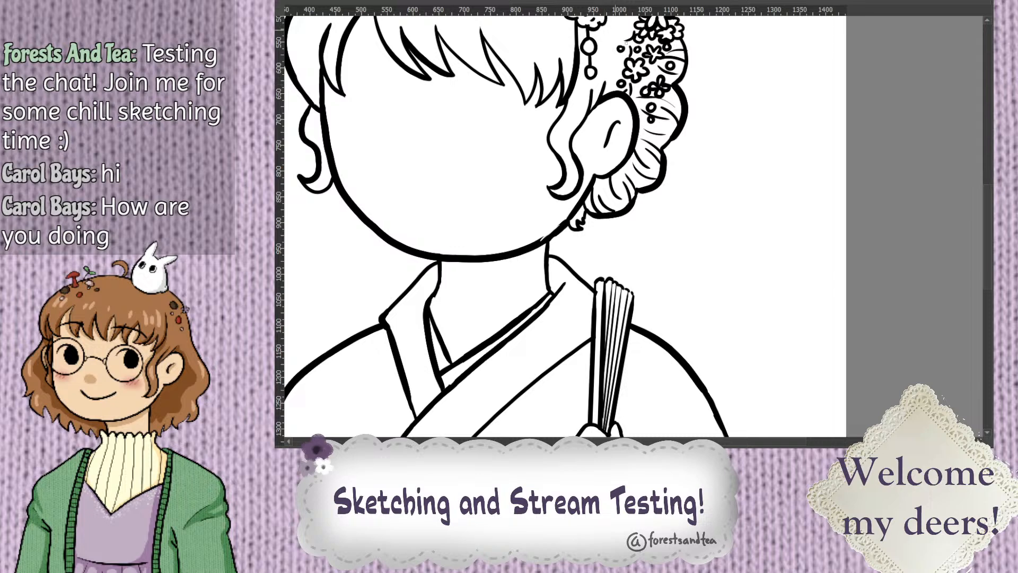
key(])
key(])
key(])
key(])
key(])
key(])
key(ctrl+minus)
key(ctrl+minus)
key(ctrl+minus)
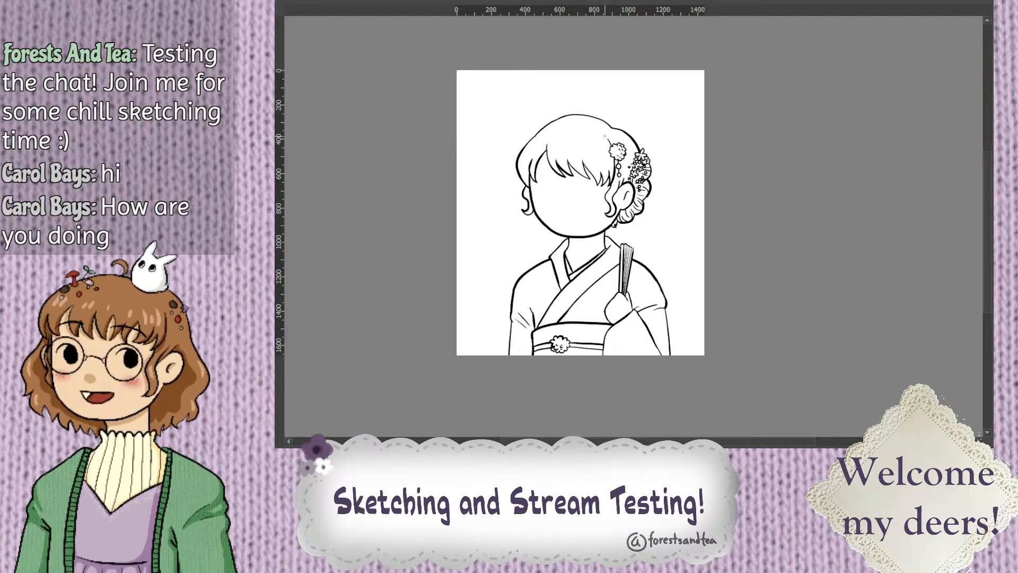
Examine the head, hair and neck line art close up and as a whole for proportion problems
key(ctrl+plus)
key(ctrl+plus)
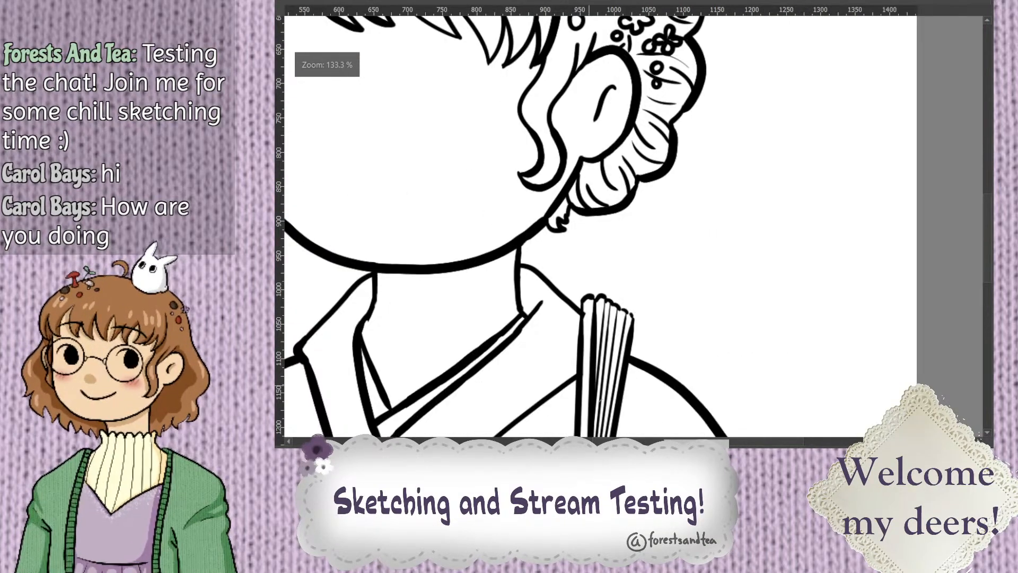
drag(694, 441, 642, 442)
drag(987, 256, 991, 233)
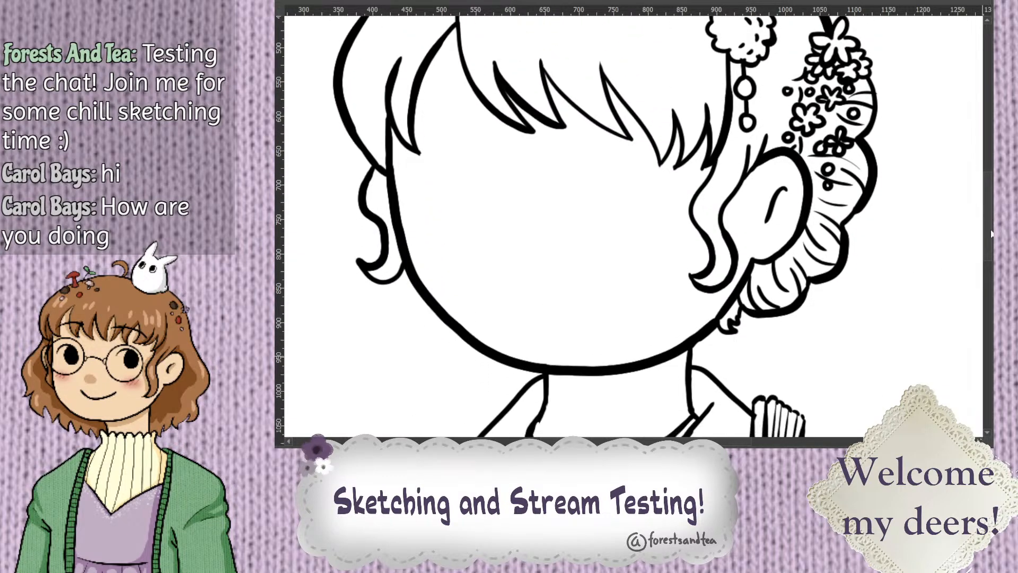
key(ctrl+minus)
key(ctrl+minus)
key(ctrl+minus)
key(ctrl+plus)
key(ctrl+plus)
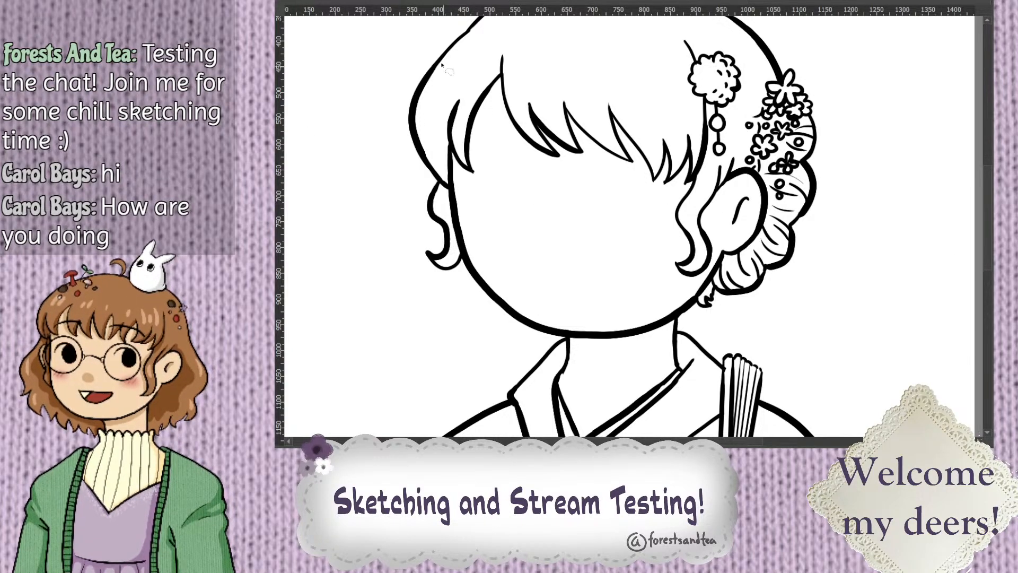
key(ctrl+minus)
key(ctrl+minus)
key(ctrl+plus)
key(ctrl+plus)
key(ctrl+minus)
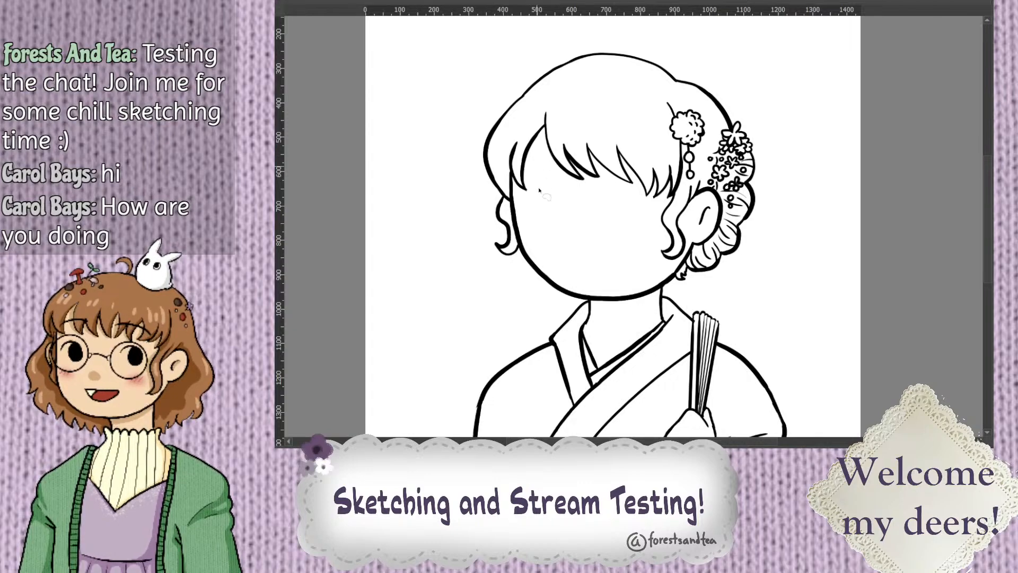
Select the left side of the face and hair freehand, shift it slightly inward and down, and clear the selection
mouse_move(543, 285)
mouse_down()
mouse_move(542, 164)
mouse_move(522, 64)
mouse_move(480, 207)
mouse_up()
drag(546, 291, 544, 289)
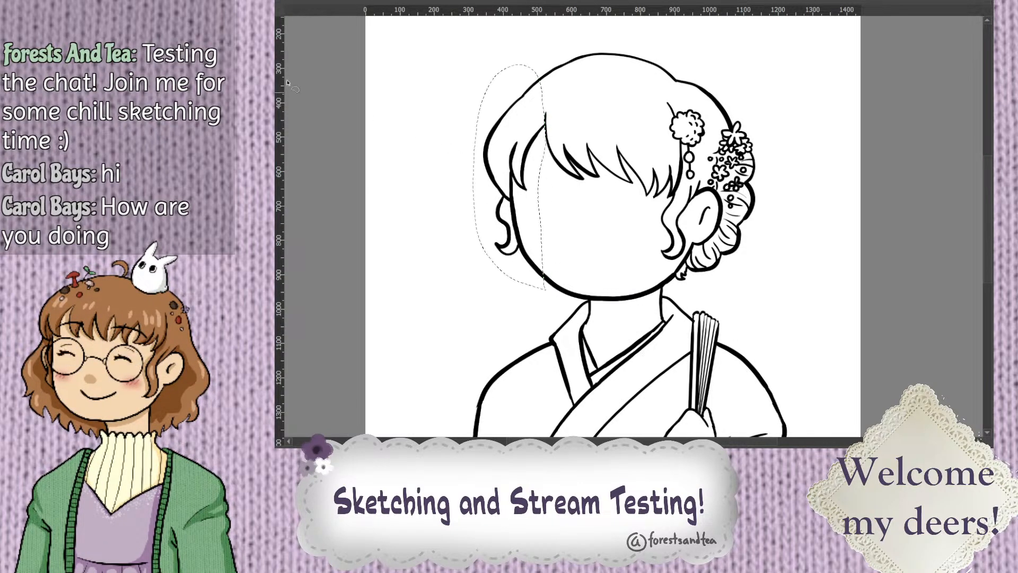
drag(553, 217, 538, 232)
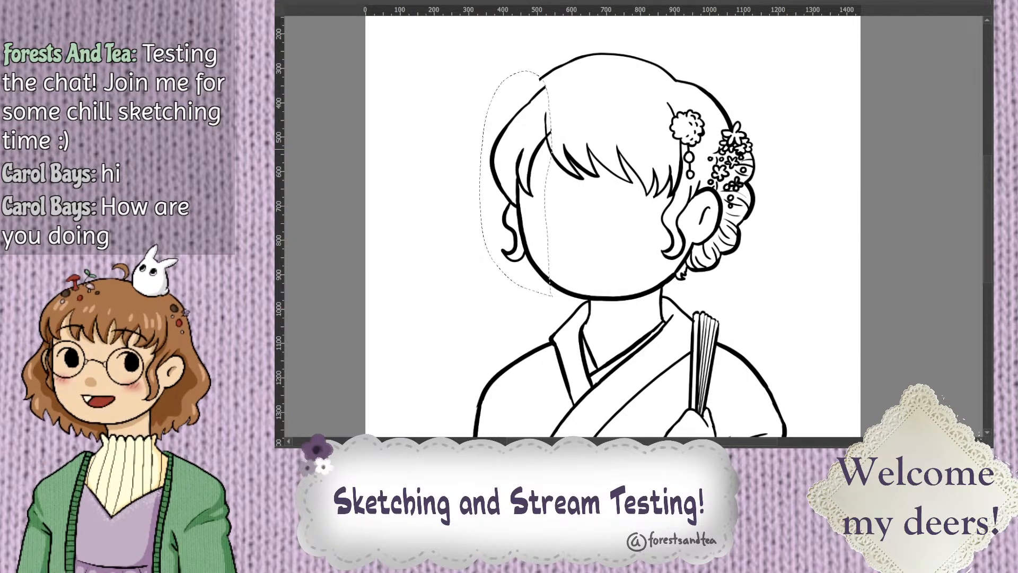
key(r)
click(642, 223)
scroll(641, 223, up, 1)
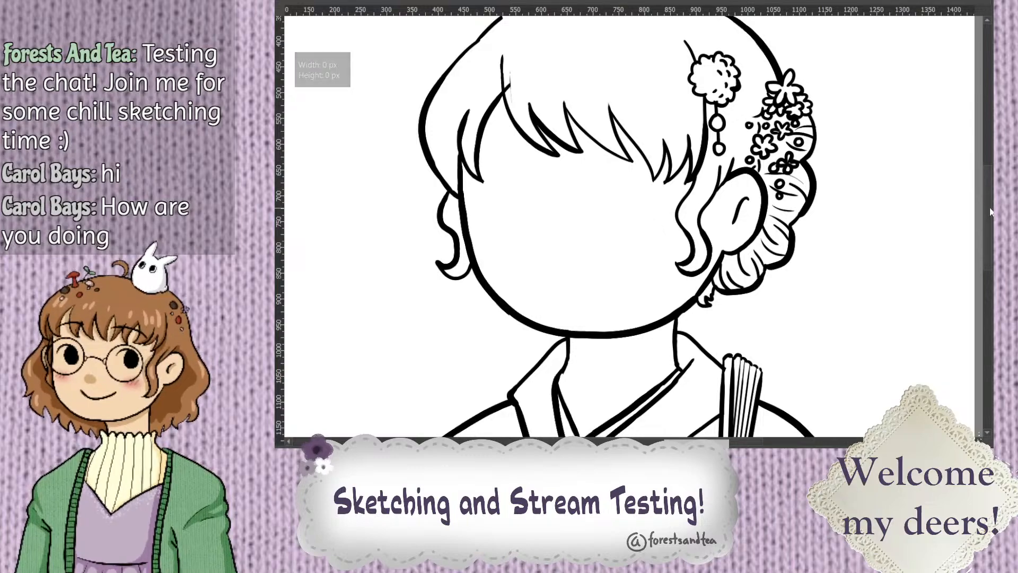
Erase the old crown outline of the hair between the shifted left section and the upper right curve
scroll(647, 220, up, 2)
scroll(638, 131, up, 1)
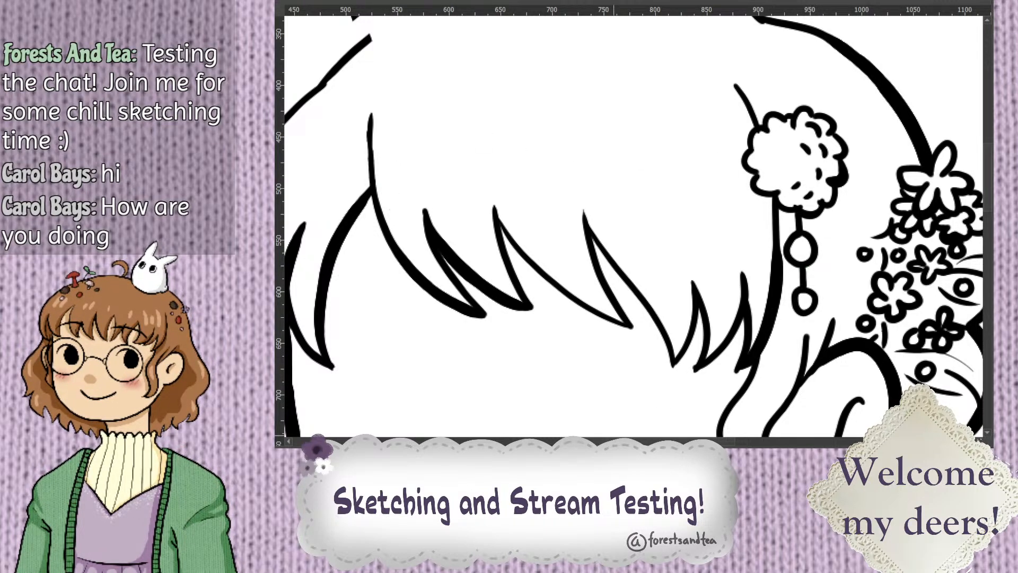
scroll(573, 409, left, 3)
scroll(889, 198, up, 3)
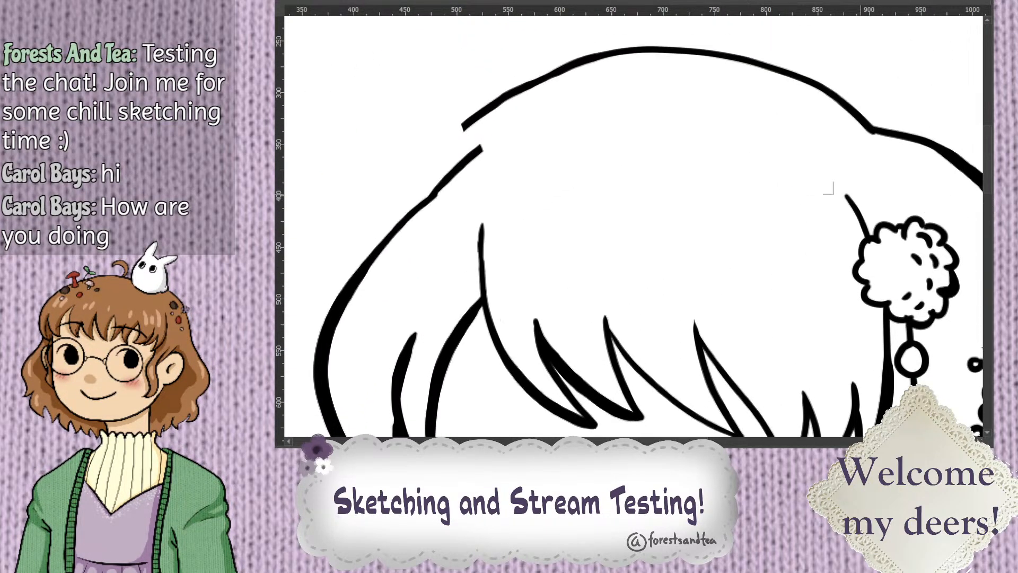
drag(465, 134, 523, 86)
drag(585, 68, 724, 54)
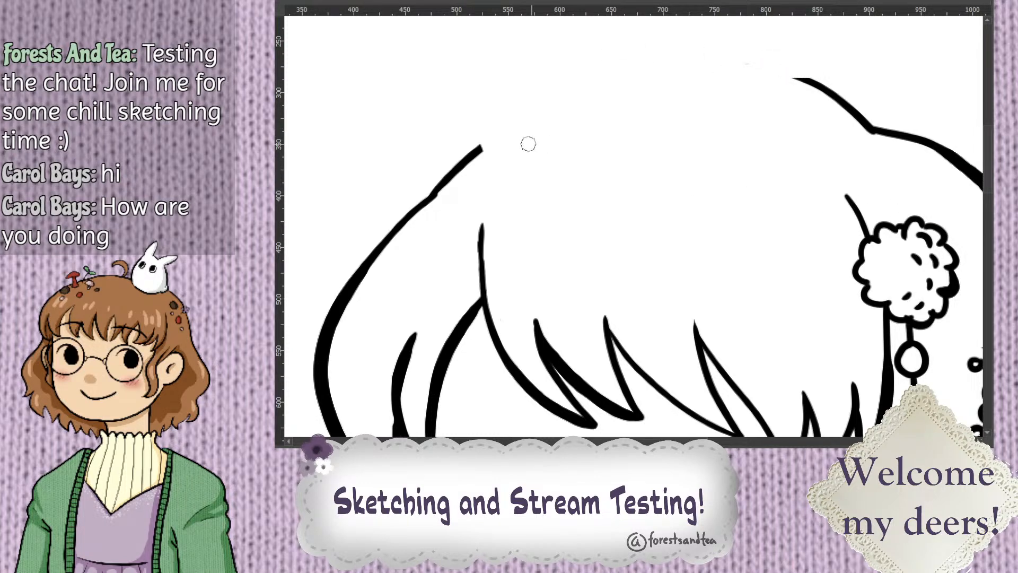
mouse_move(530, 122)
mouse_down()
mouse_move(624, 99)
mouse_move(764, 98)
mouse_up()
key(minus)
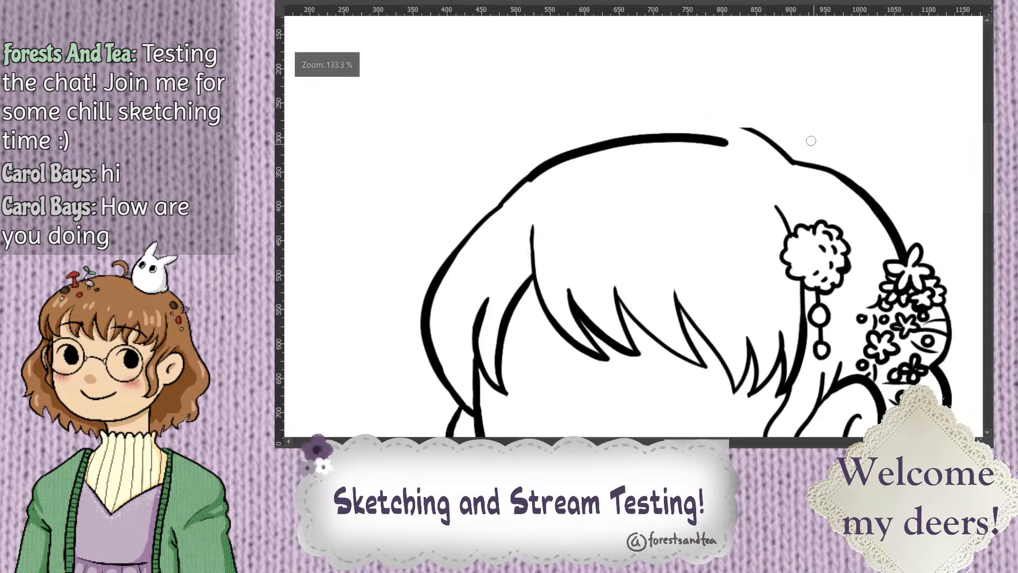
key(ctrl+z)
key(plus)
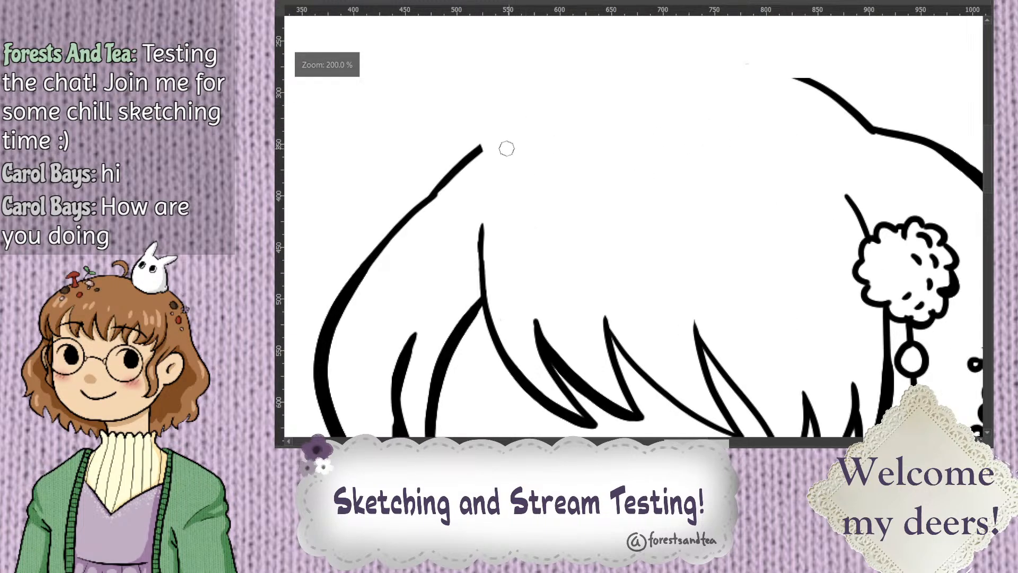
Draw a lower crown curve joining the left hair outline to the right one, and erase the leftover old line at the junction
mouse_move(480, 151)
mouse_down()
mouse_move(575, 102)
mouse_move(668, 91)
mouse_move(758, 93)
mouse_move(865, 127)
mouse_up()
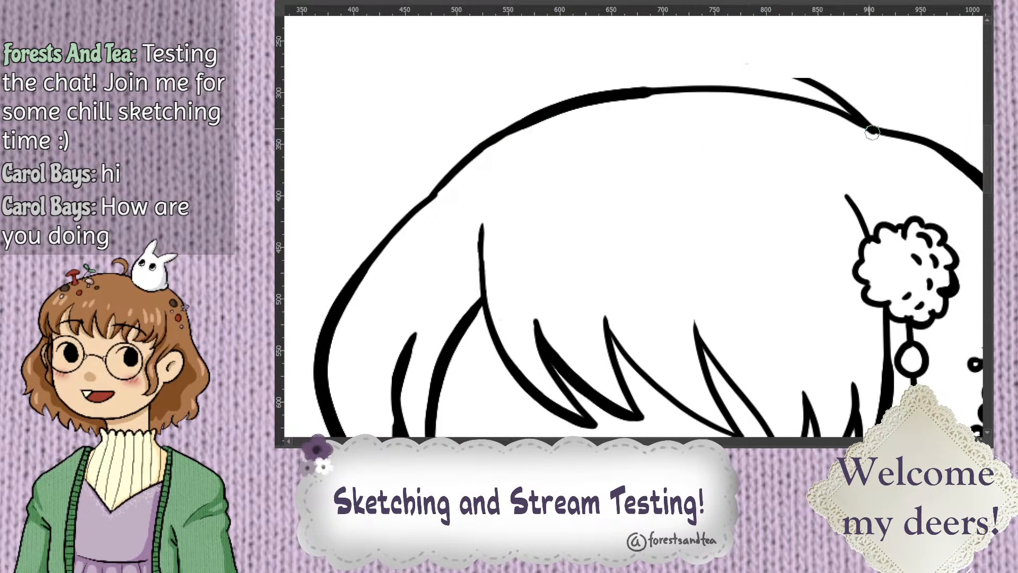
key(minus)
key(minus)
key(minus)
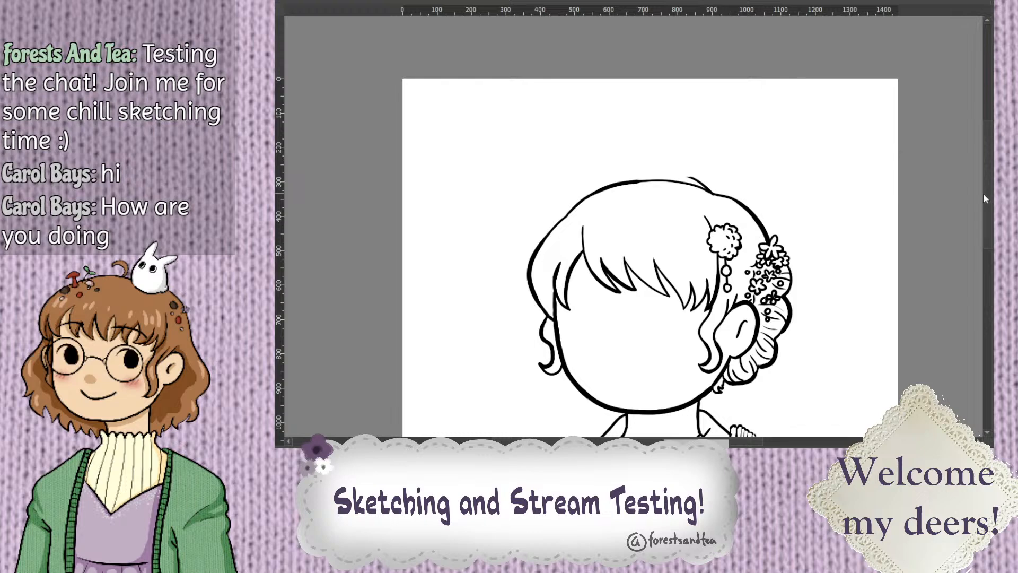
key(plus)
key(plus)
drag(724, 123, 792, 150)
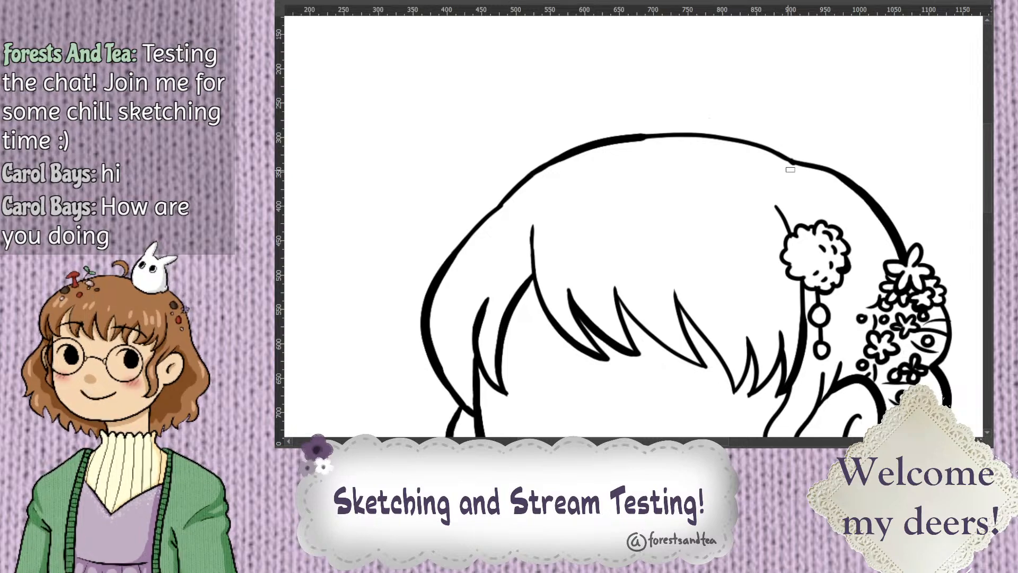
scroll(945, 313, down, 4)
scroll(734, 161, up, 6)
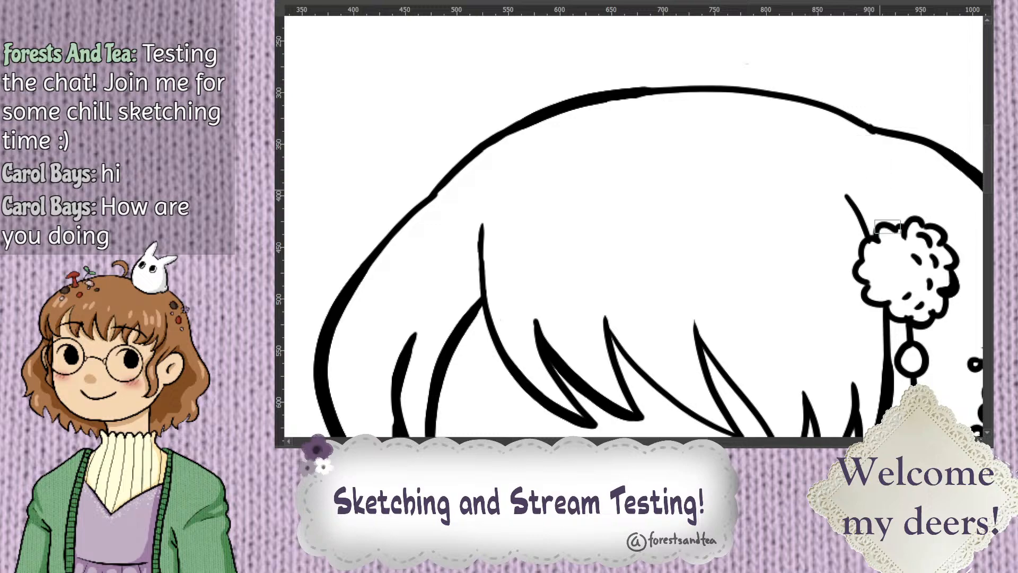
key(minus)
drag(990, 205, 992, 242)
key(minus)
key(minus)
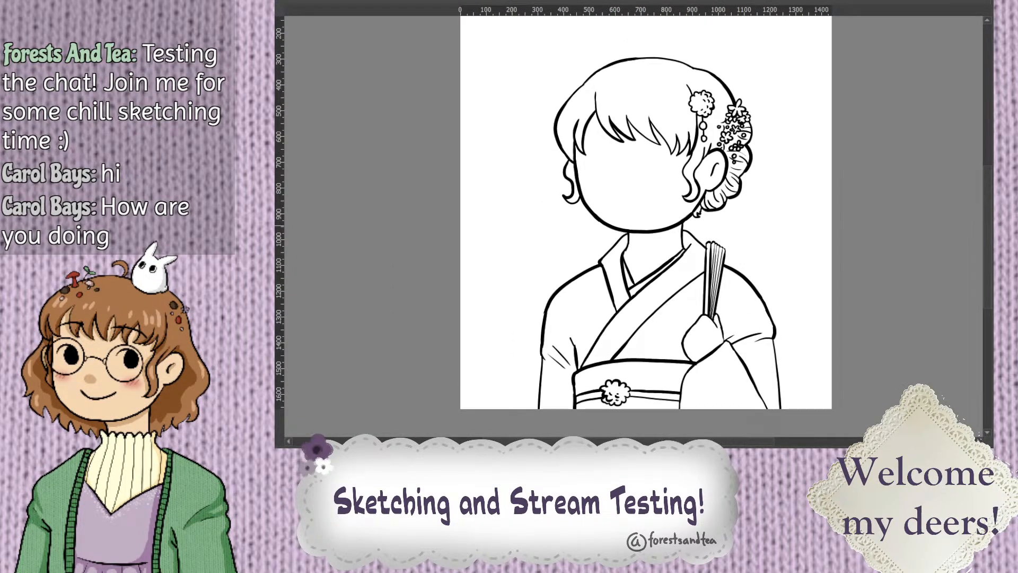